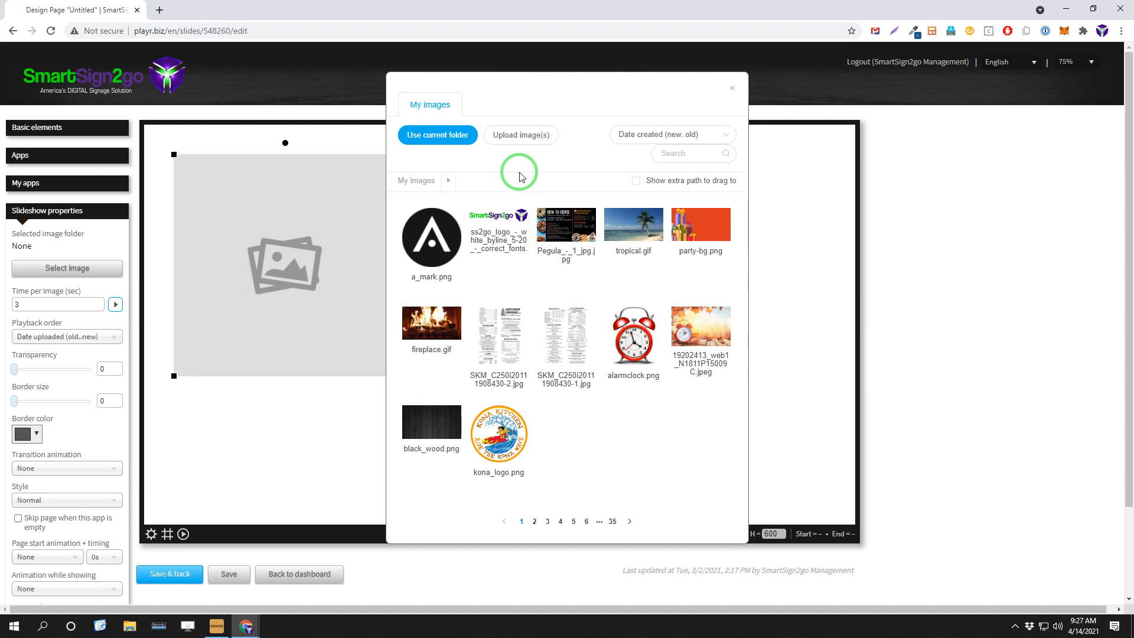
- Create a new image folder named "My new slideshow" inside My images
left_click(448, 180)
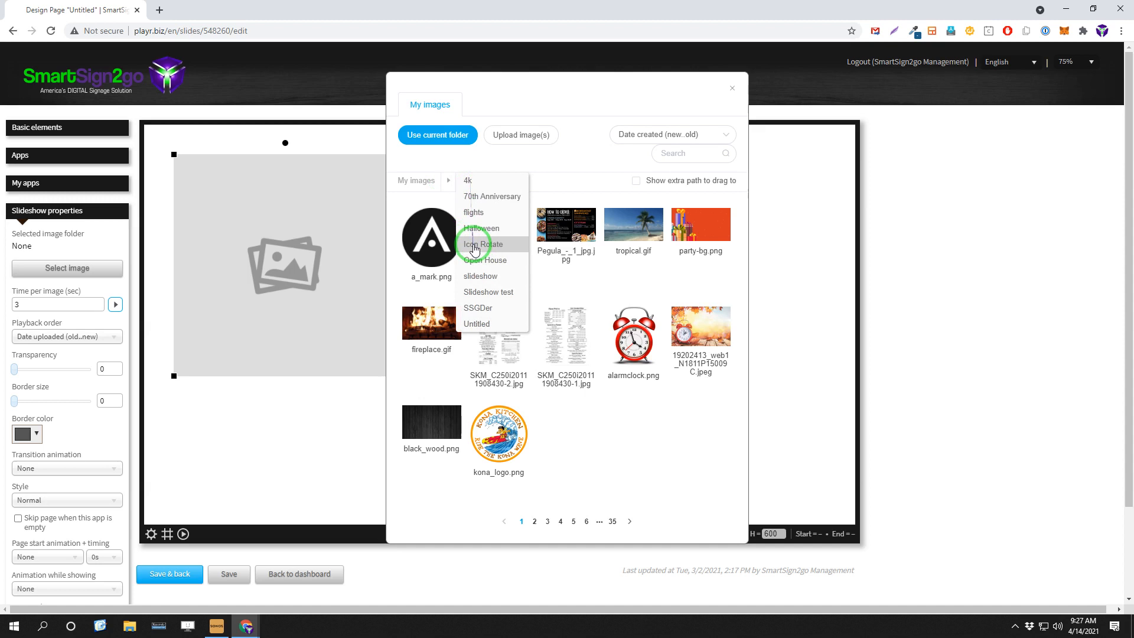
left_click(499, 158)
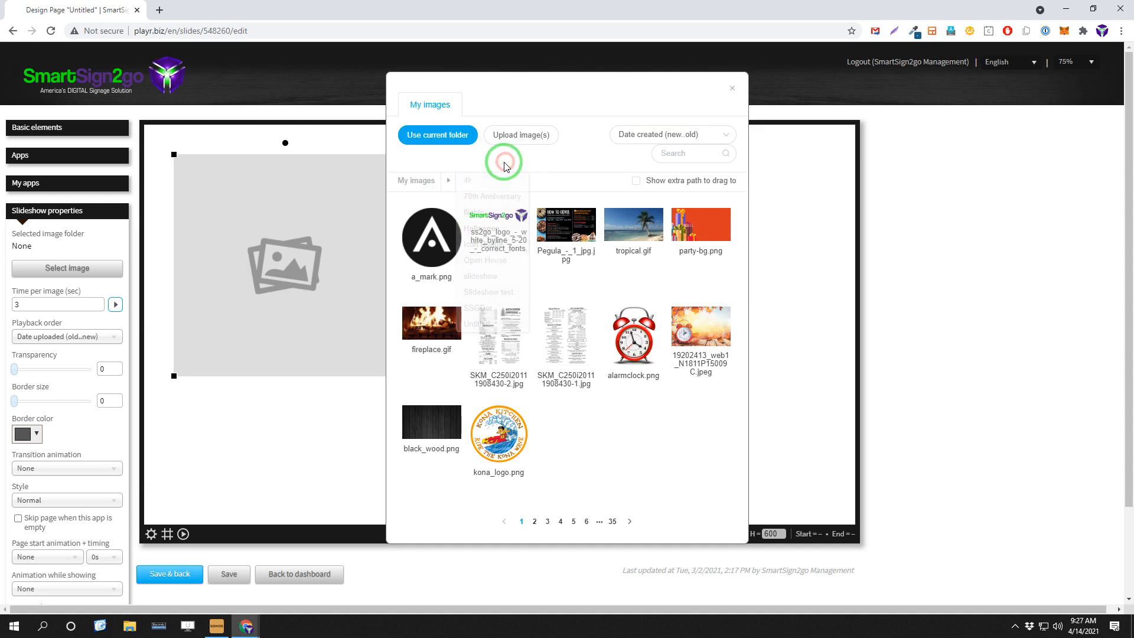
right_click(416, 187)
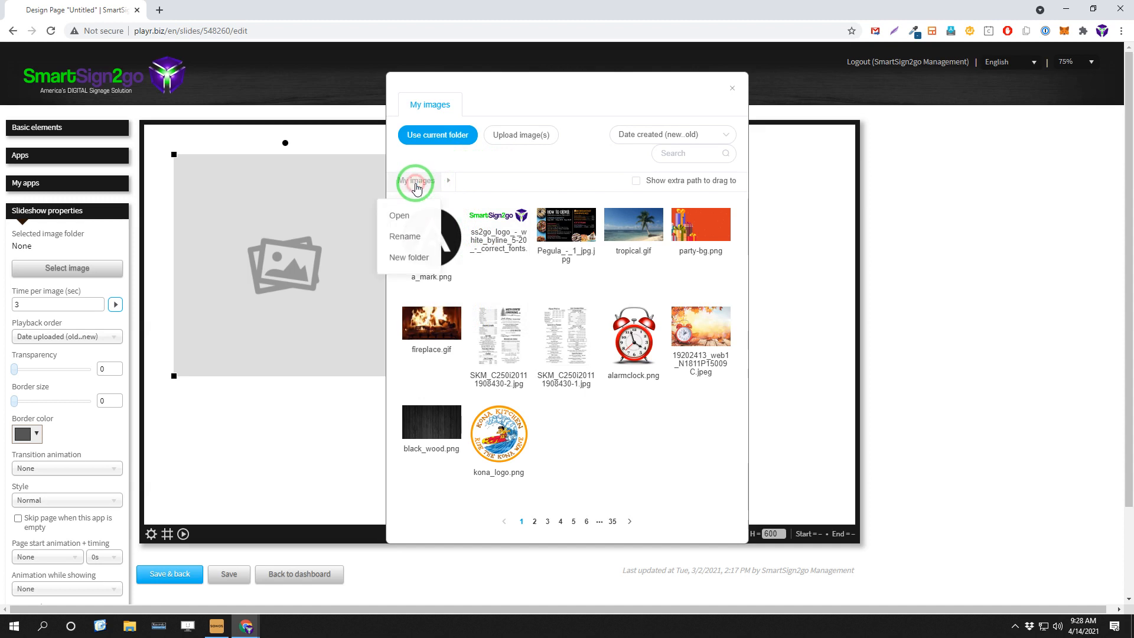
left_click(409, 258)
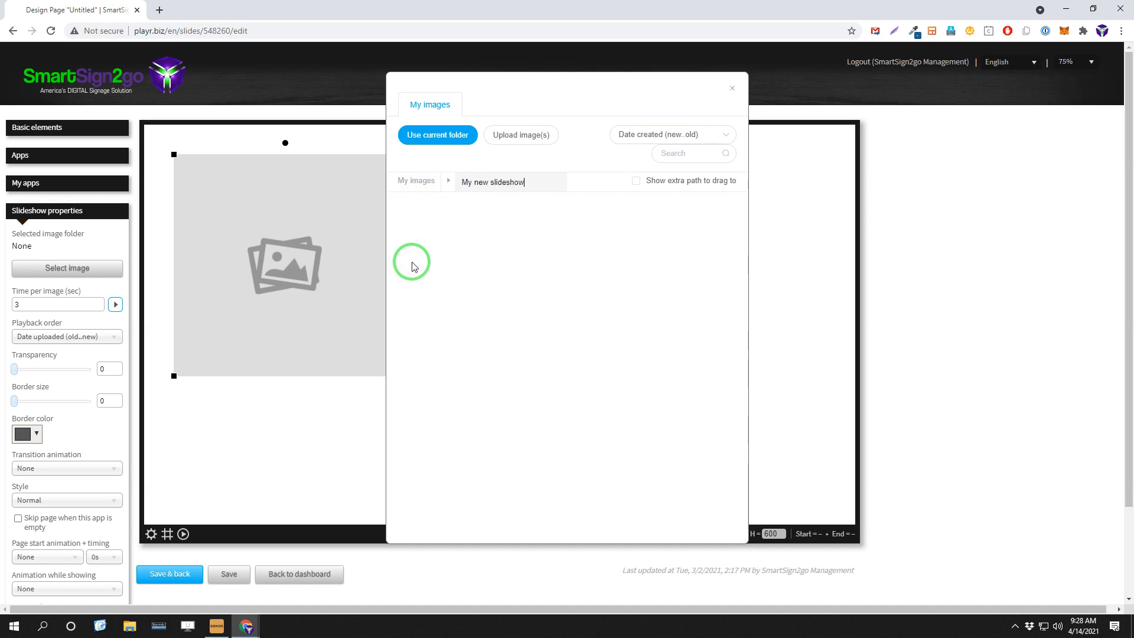
key("Return")
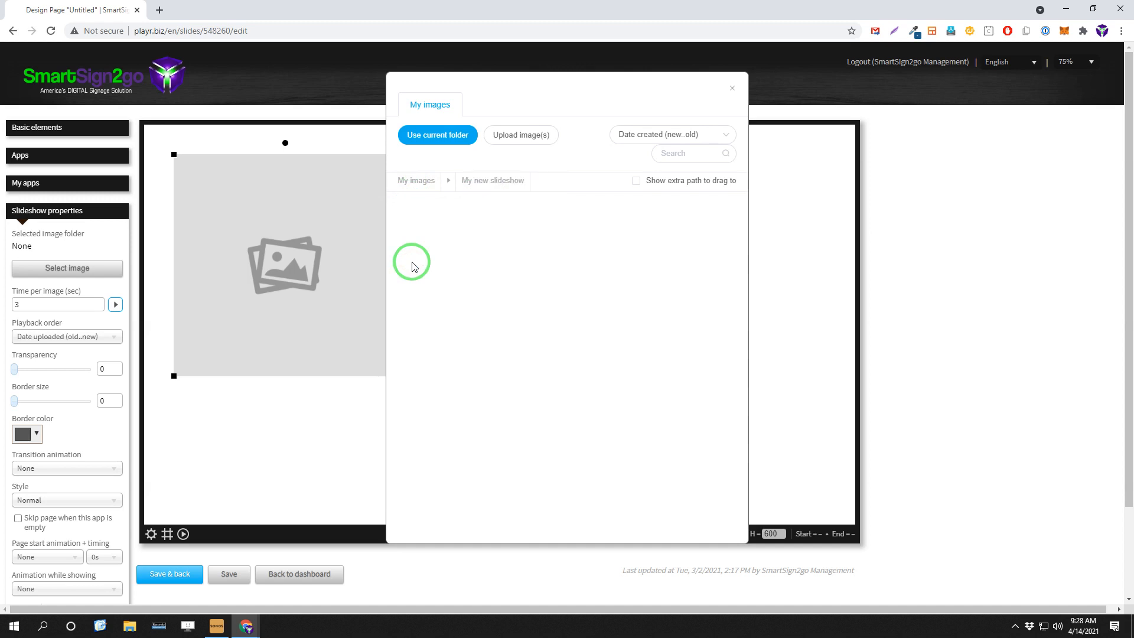
- Look at the image upload file picker without choosing a file, and return to the My images root folder
left_click(525, 137)
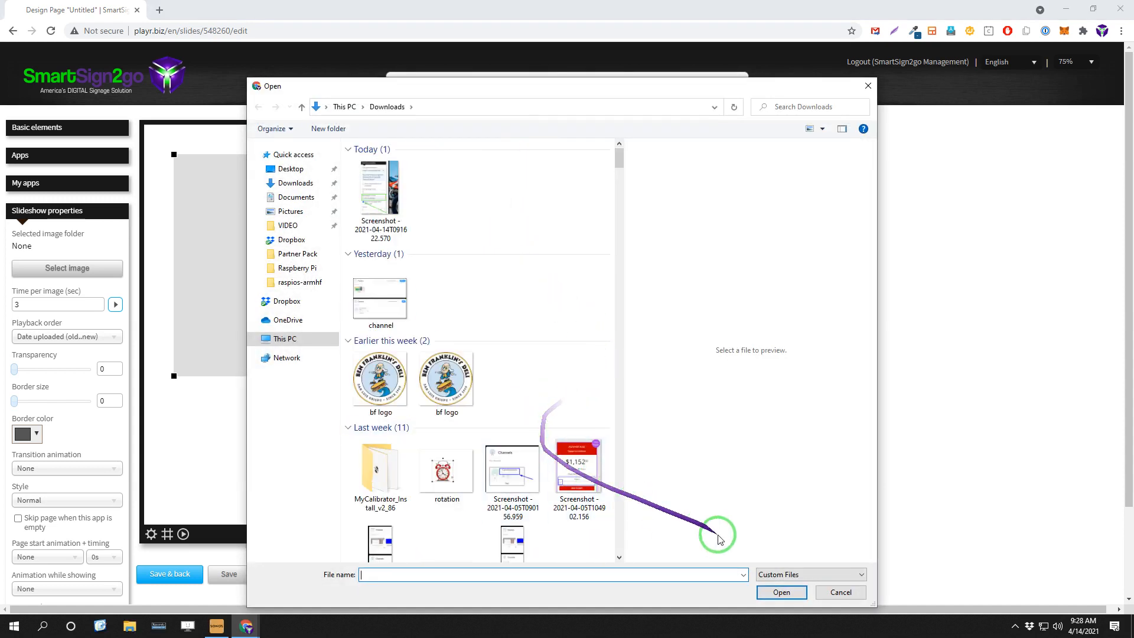
left_click(839, 591)
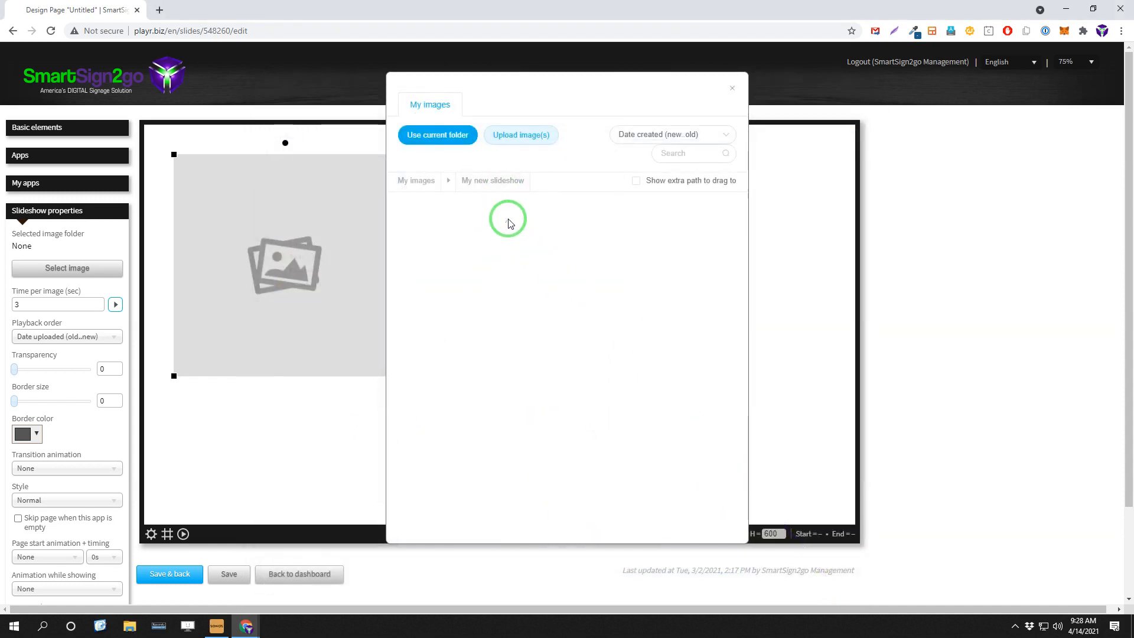
right_click(417, 187)
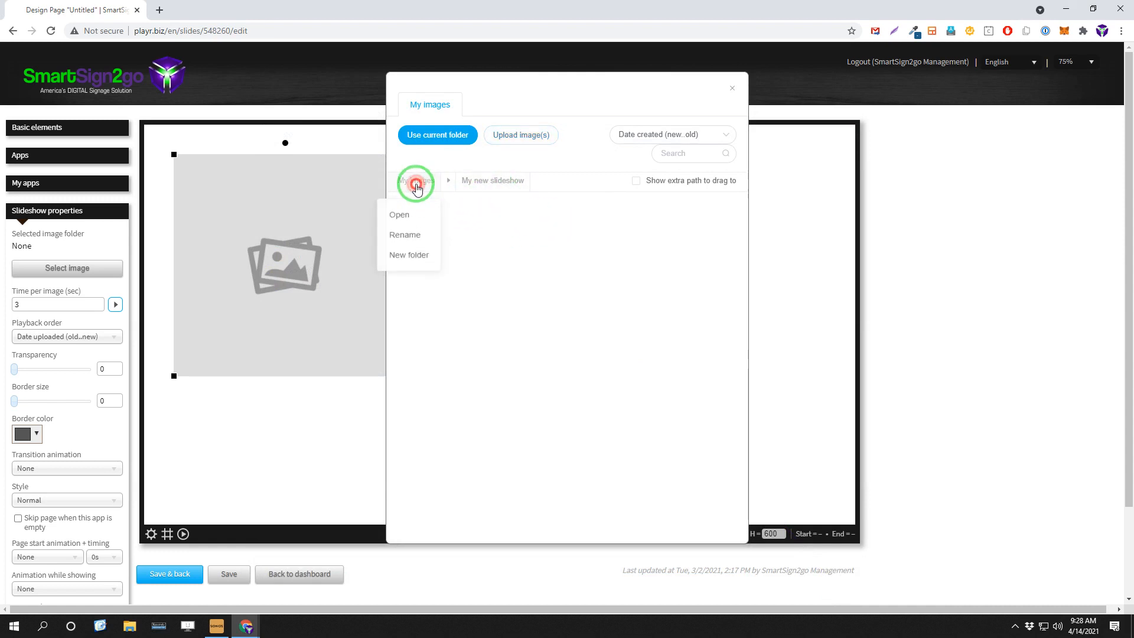
left_click(416, 186)
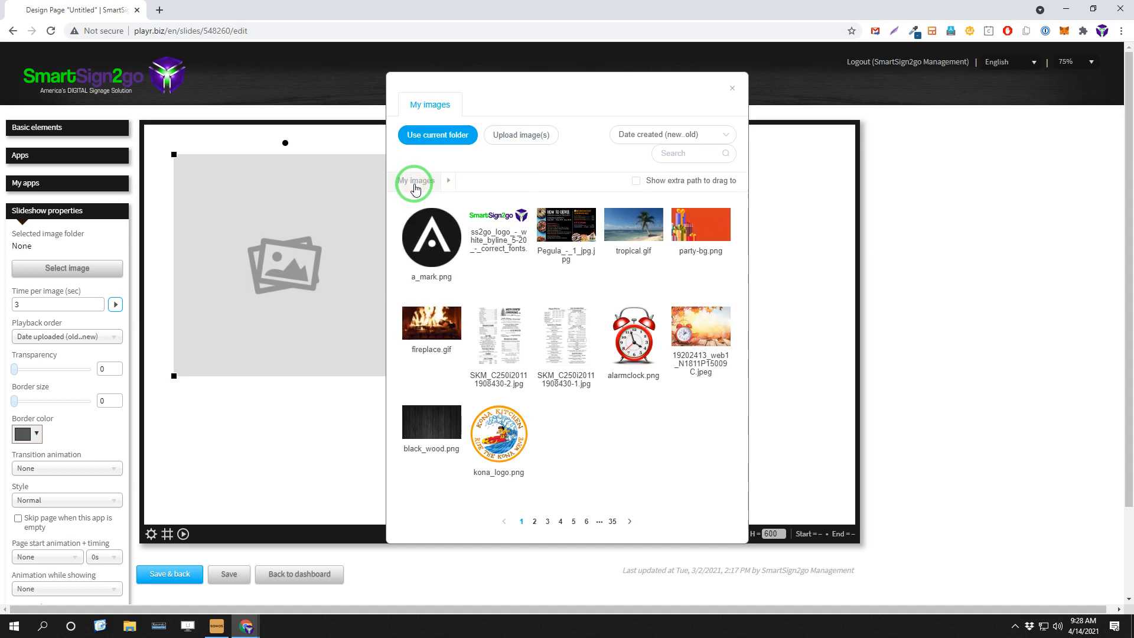
- Show the extra path to drag to and point it at the My new slideshow folder
left_click(636, 181)
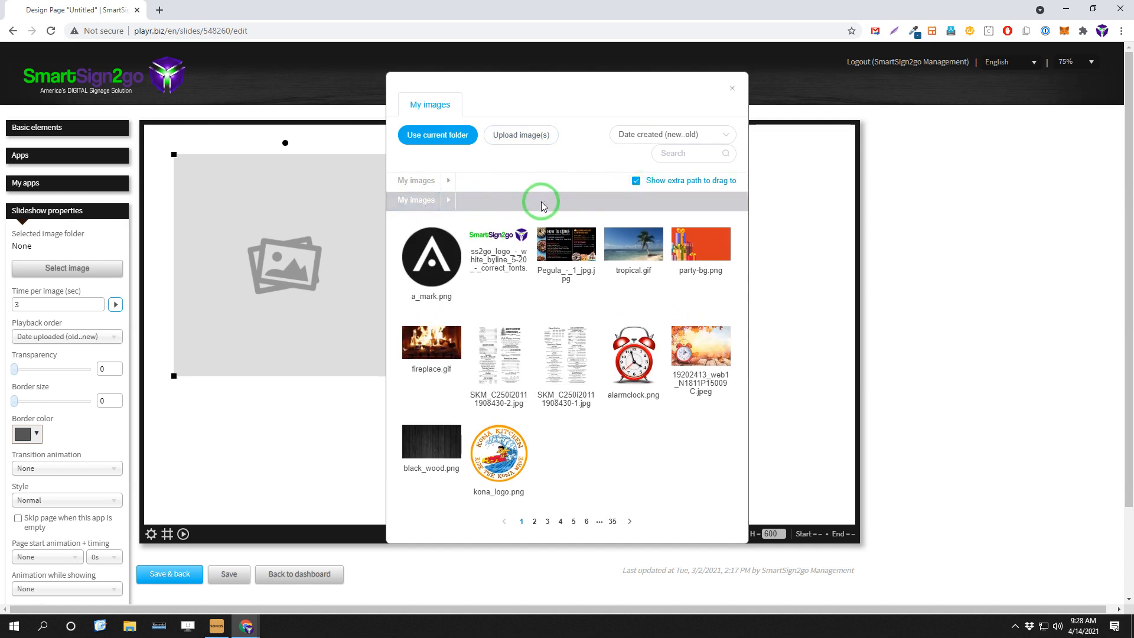
left_click(449, 200)
left_click(490, 217)
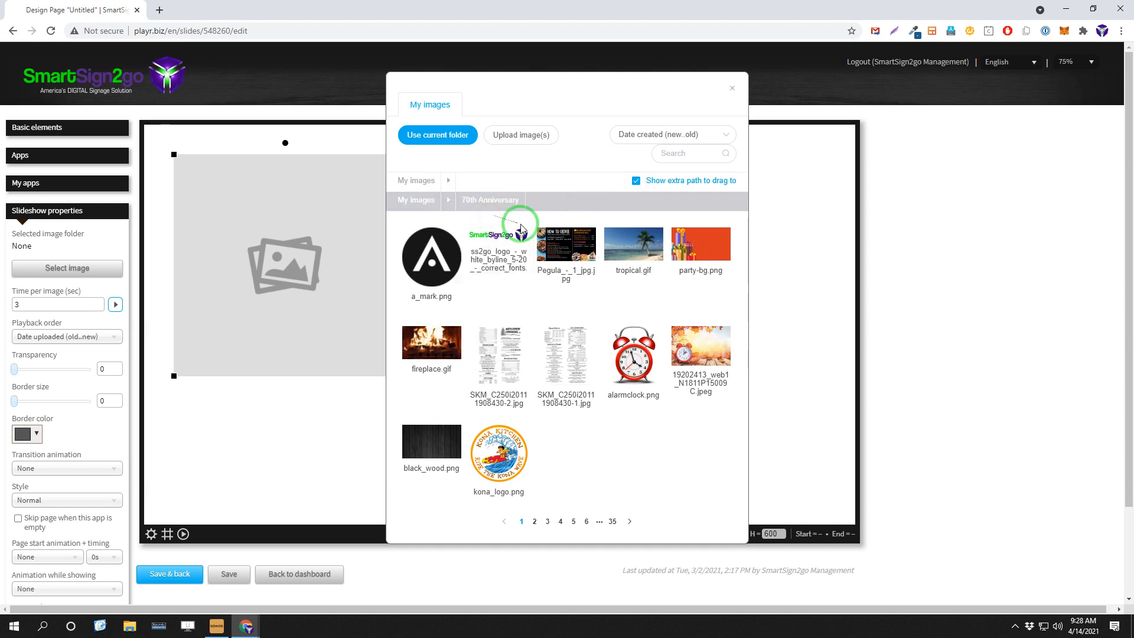
left_click(447, 204)
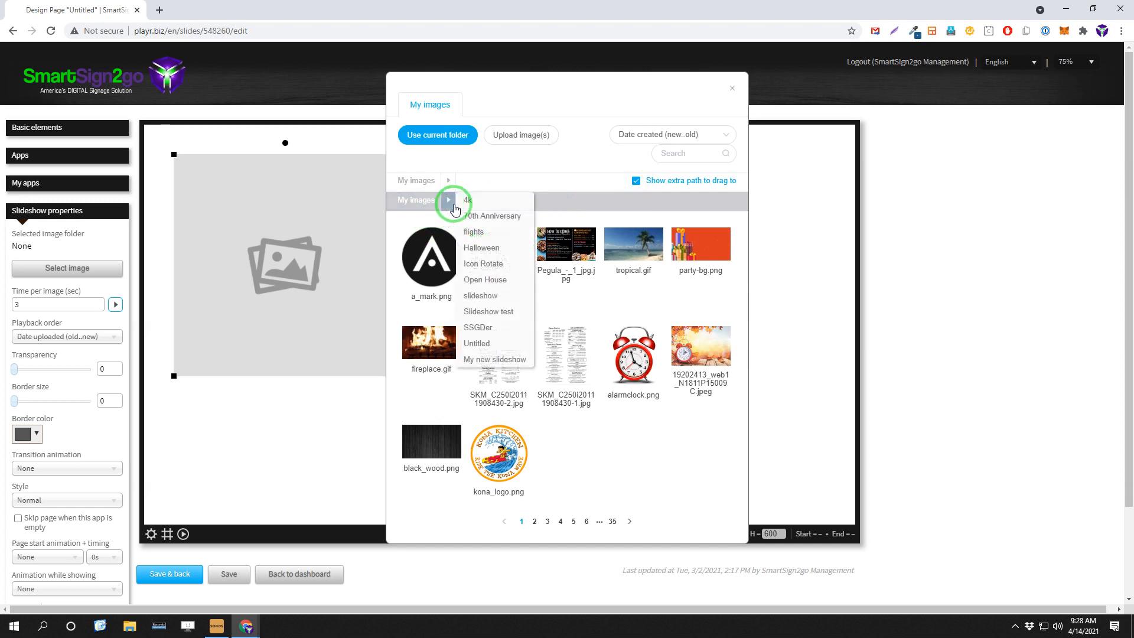
left_click(458, 219)
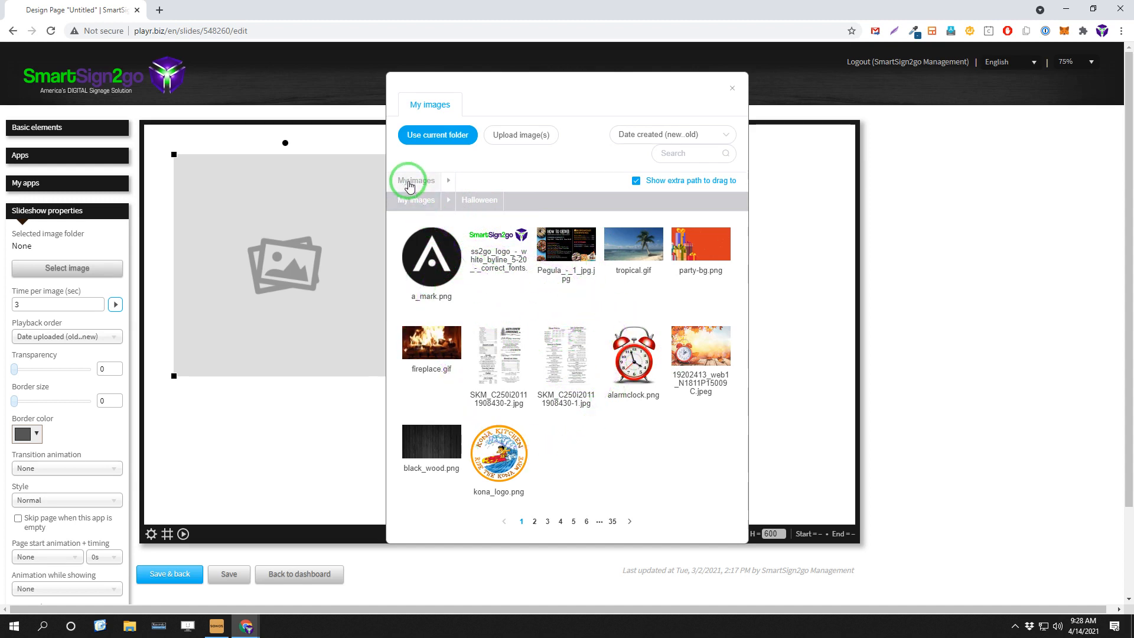
left_click(448, 204)
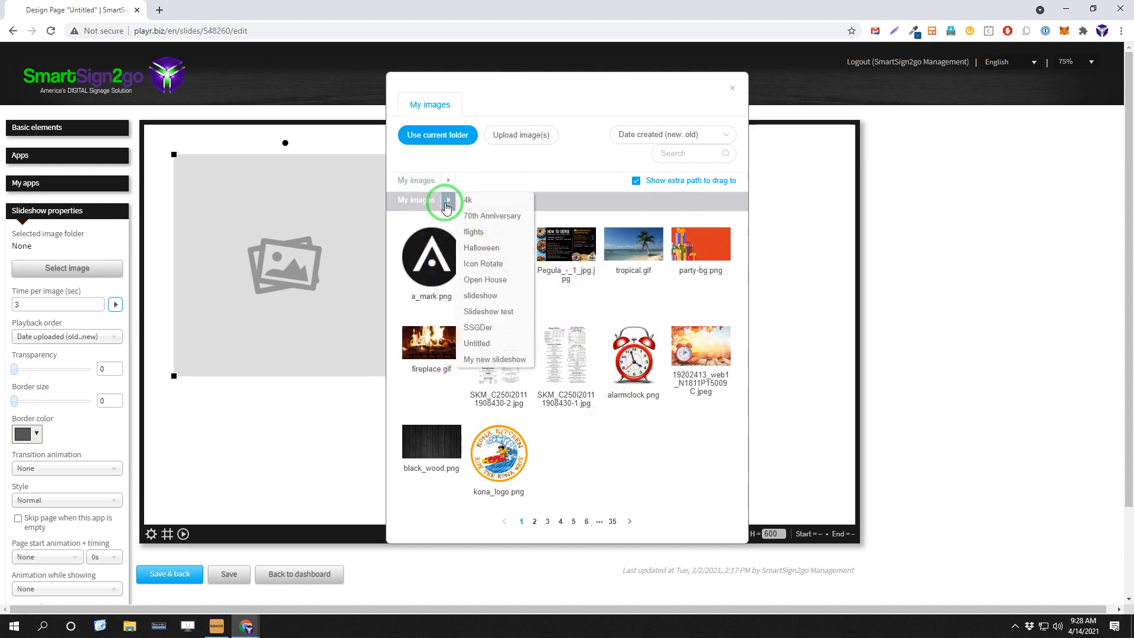
left_click(504, 359)
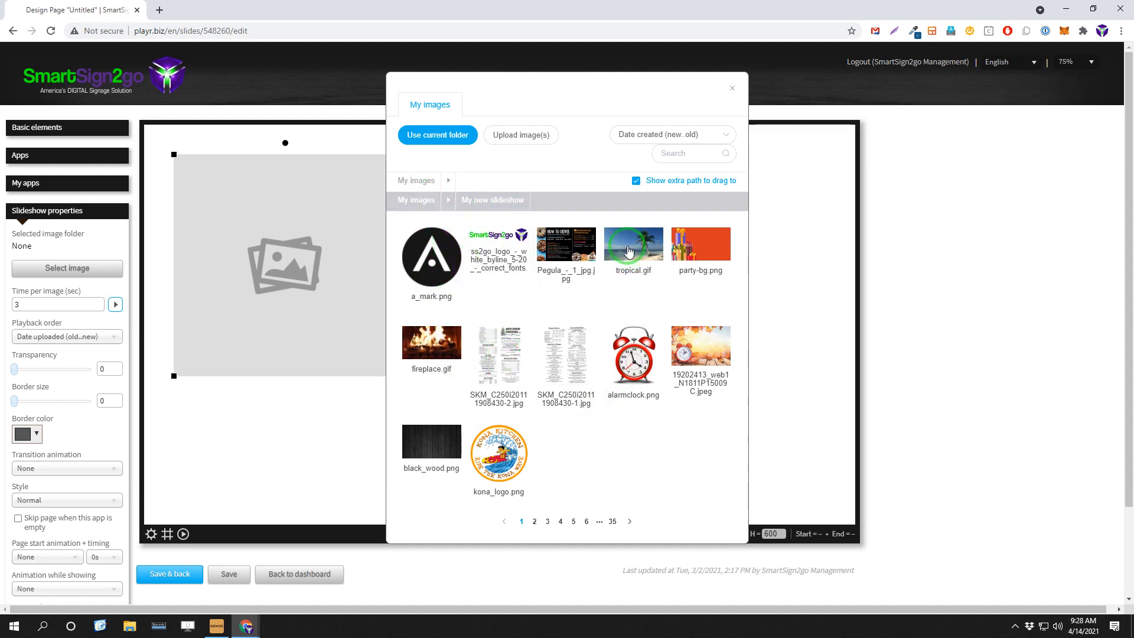
- Move tropical.gif, party-bg.png, fireplace.gif and 19202413_web1_N1811P15009C.jpeg into the My new slideshow folder
left_click_drag(629, 251, 623, 248)
left_click_drag(515, 211, 499, 201)
left_click_drag(626, 253, 499, 200)
left_click_drag(611, 251, 499, 201)
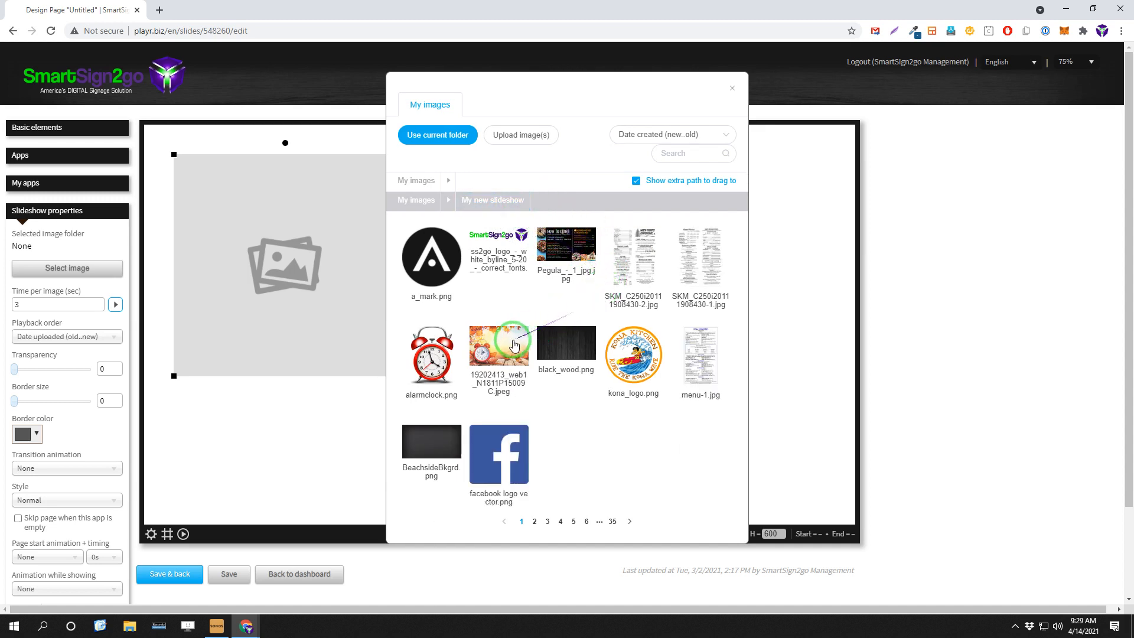
left_click_drag(500, 348, 499, 201)
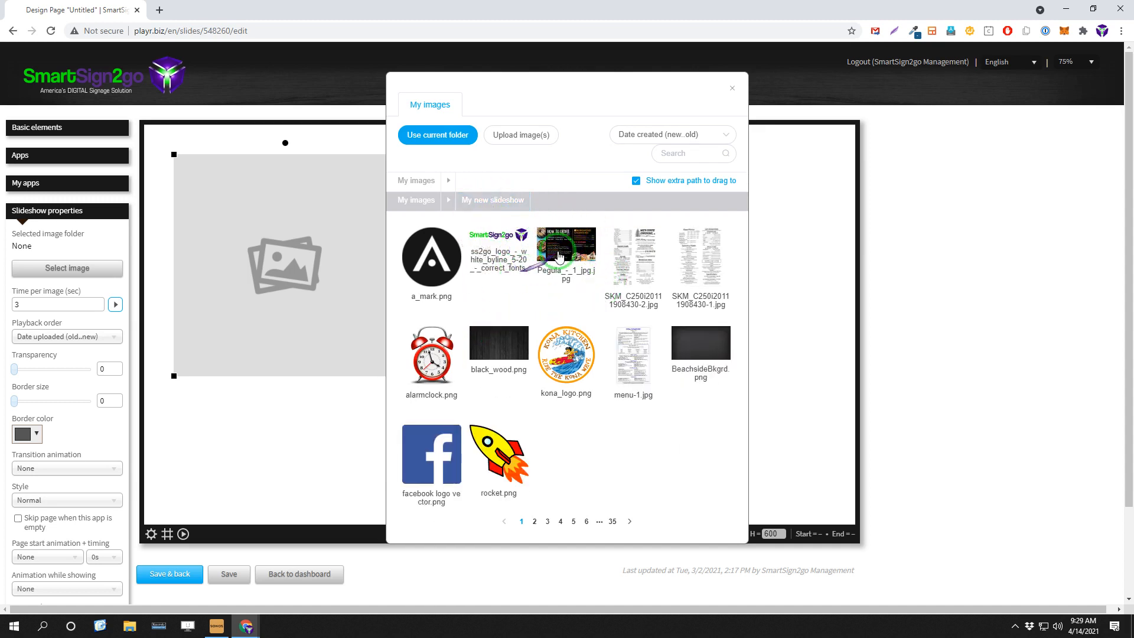
- Open the My new slideshow folder, hide the extra path, and use this folder for the slideshow element
left_click(448, 182)
left_click(447, 182)
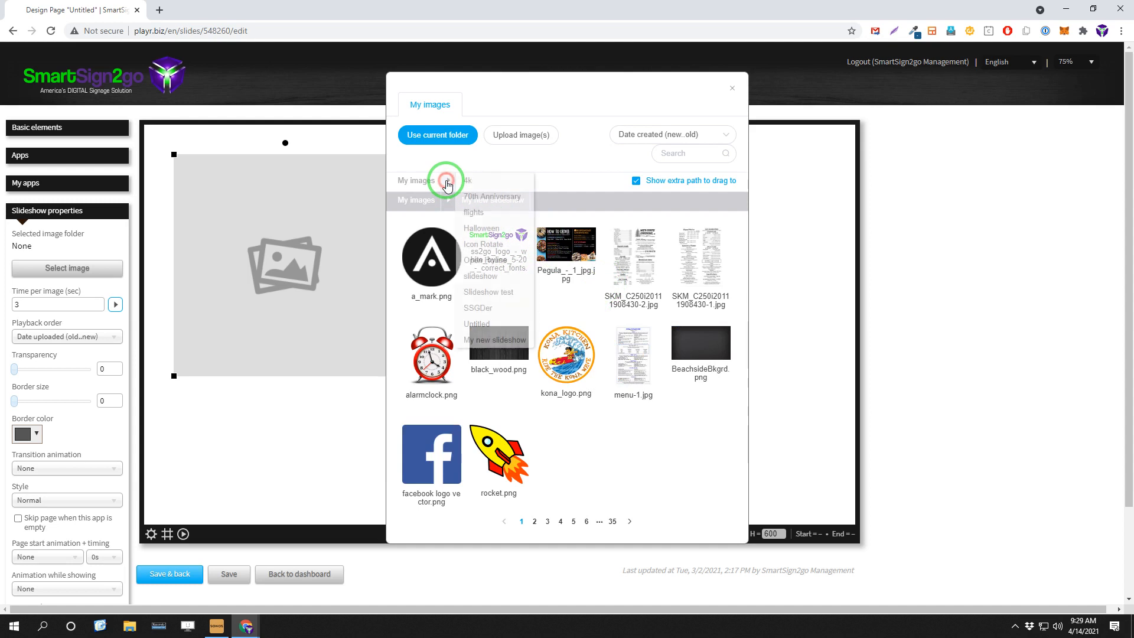
left_click(517, 338)
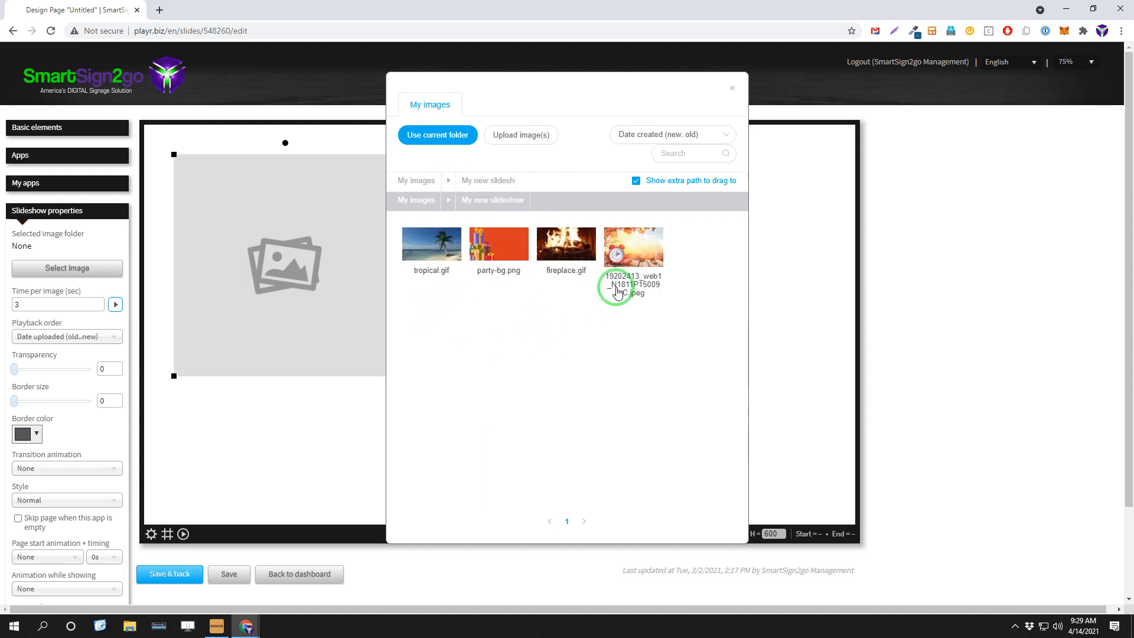
left_click_drag(616, 291, 552, 206)
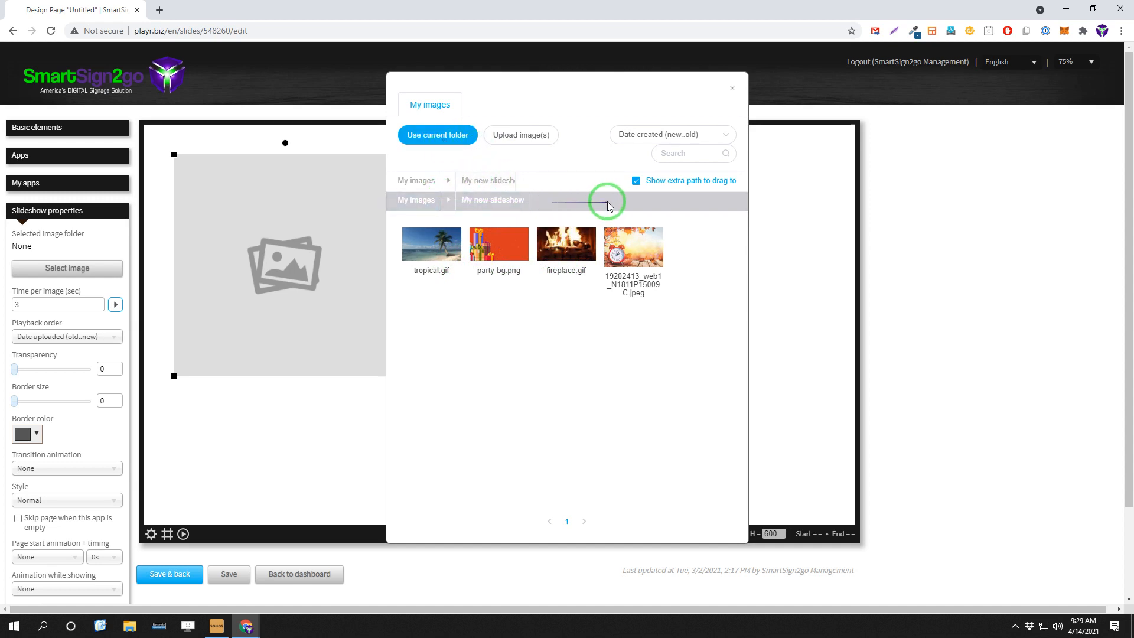
left_click(636, 181)
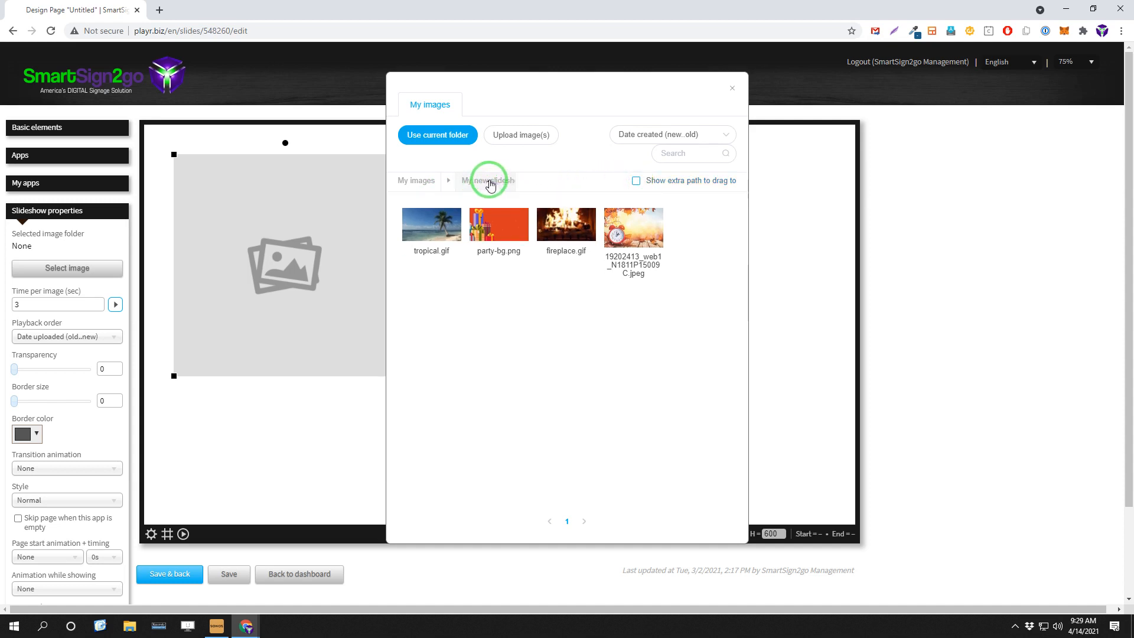
left_click(442, 137)
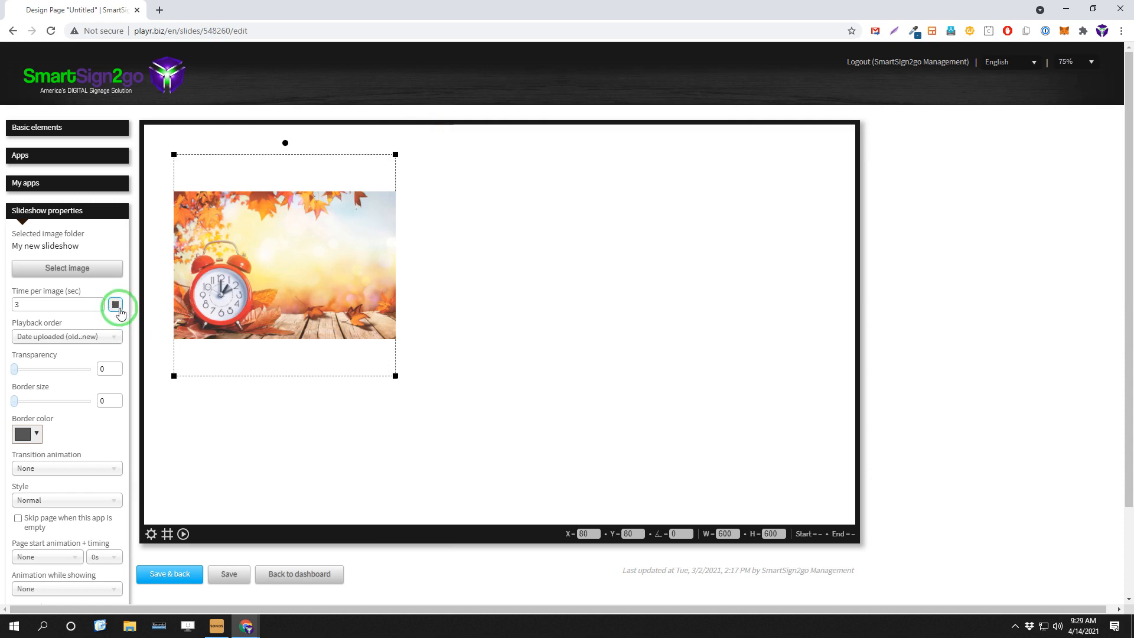
- Set the slideshow's time per image to 4 seconds, keeping the playback order at Date uploaded (old..new)
left_click(85, 336)
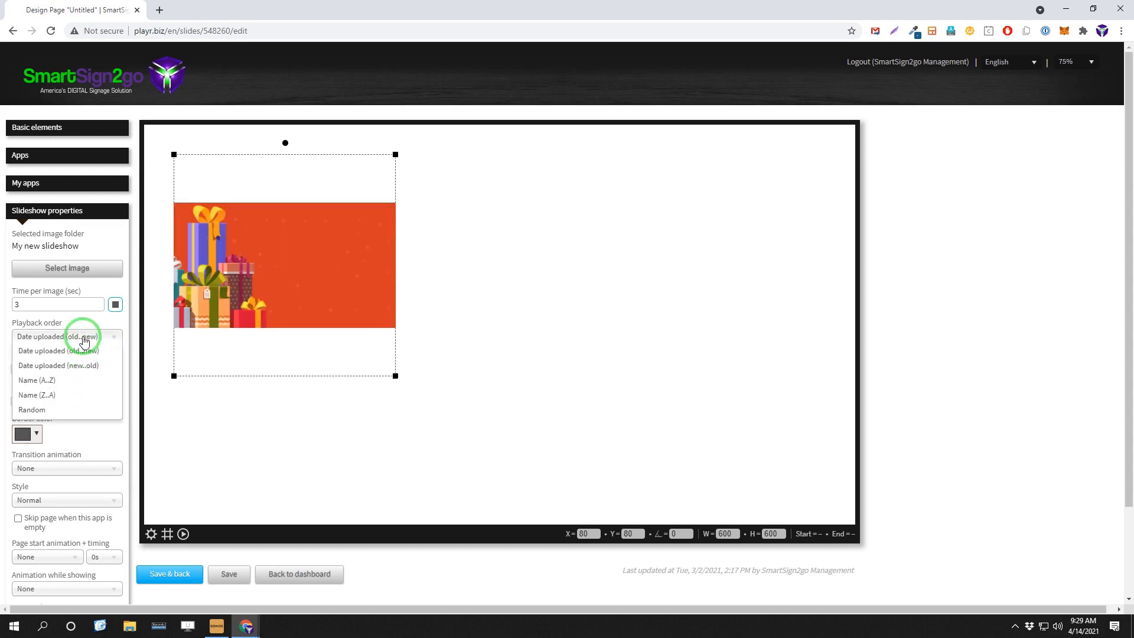
left_click(60, 306)
left_click_drag(61, 308, 2, 308)
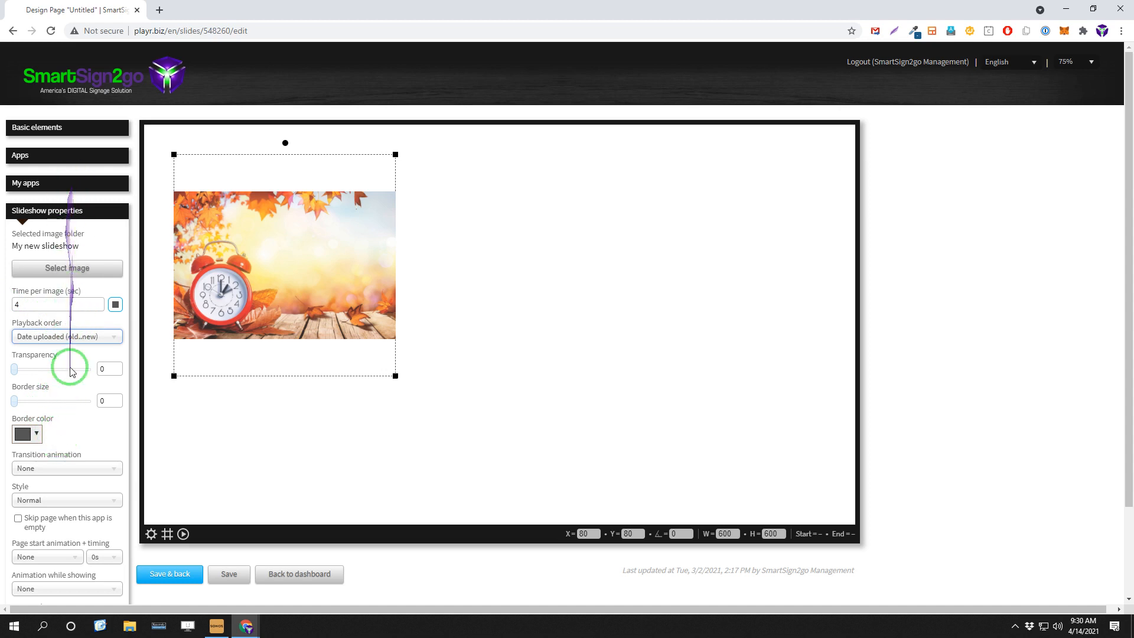
- Set the slideshow's transition animation to Rotate horizontally and its style to Floating
left_click(75, 470)
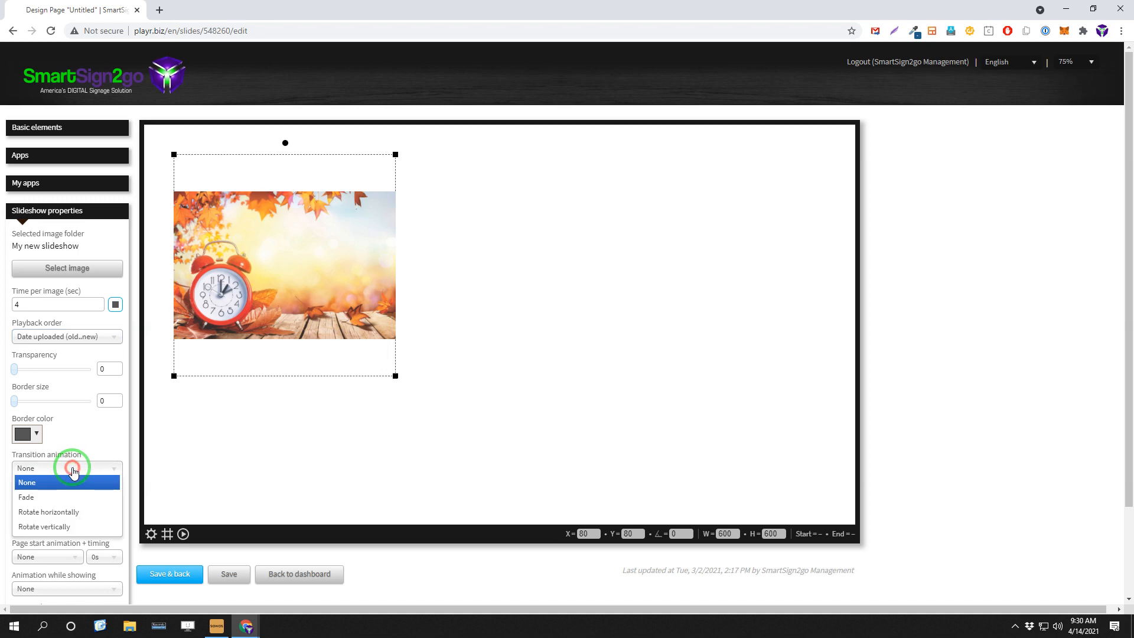
left_click(78, 512)
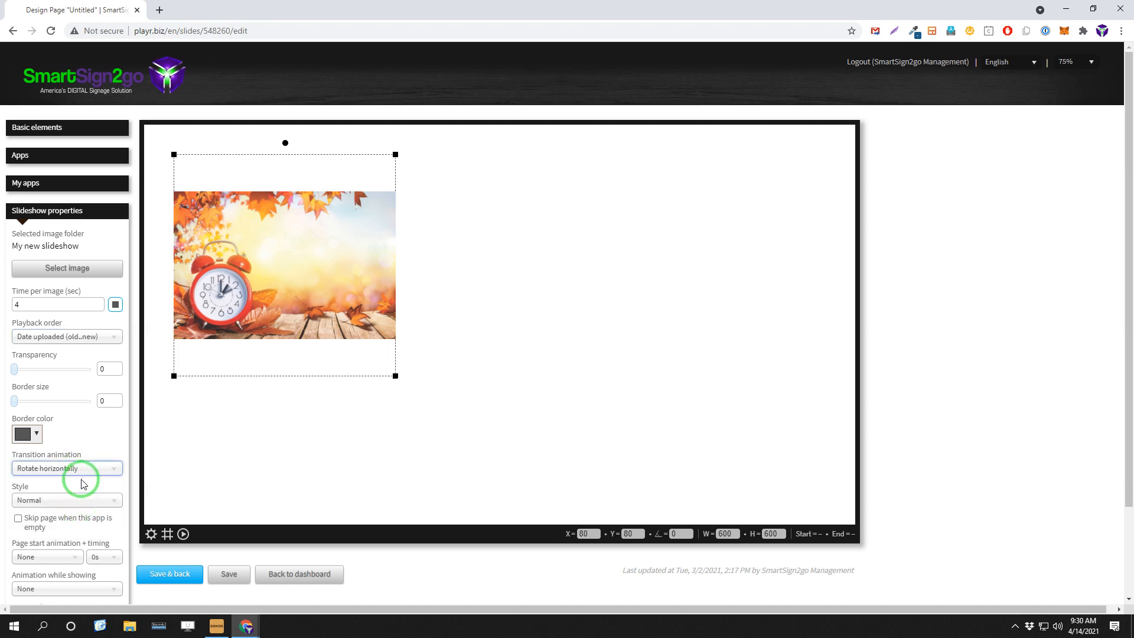
left_click(76, 499)
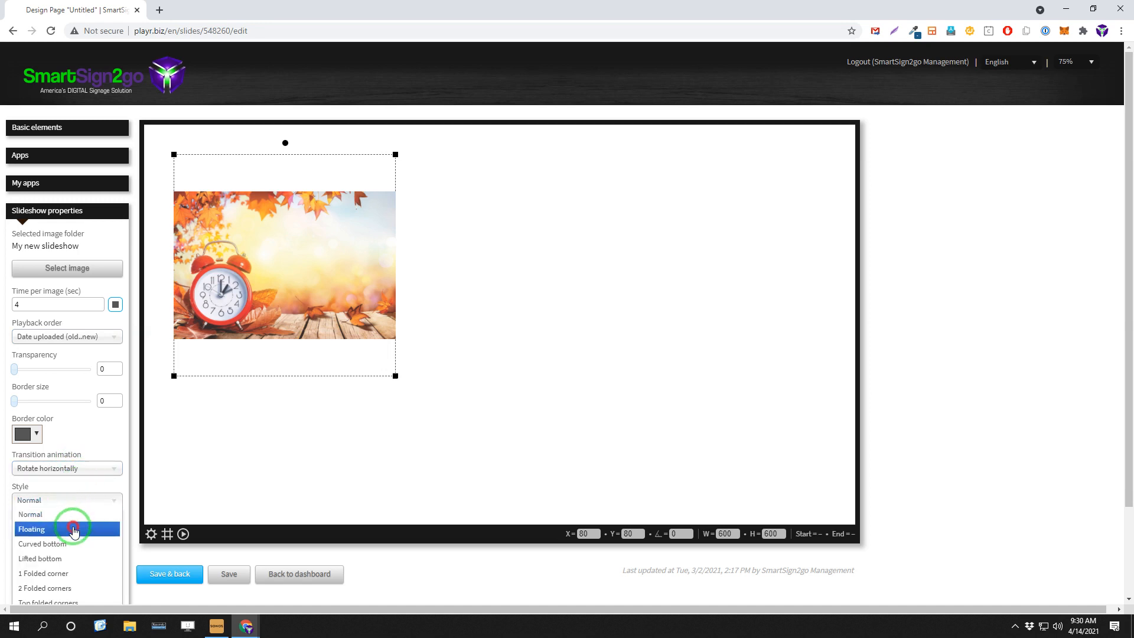
left_click(75, 529)
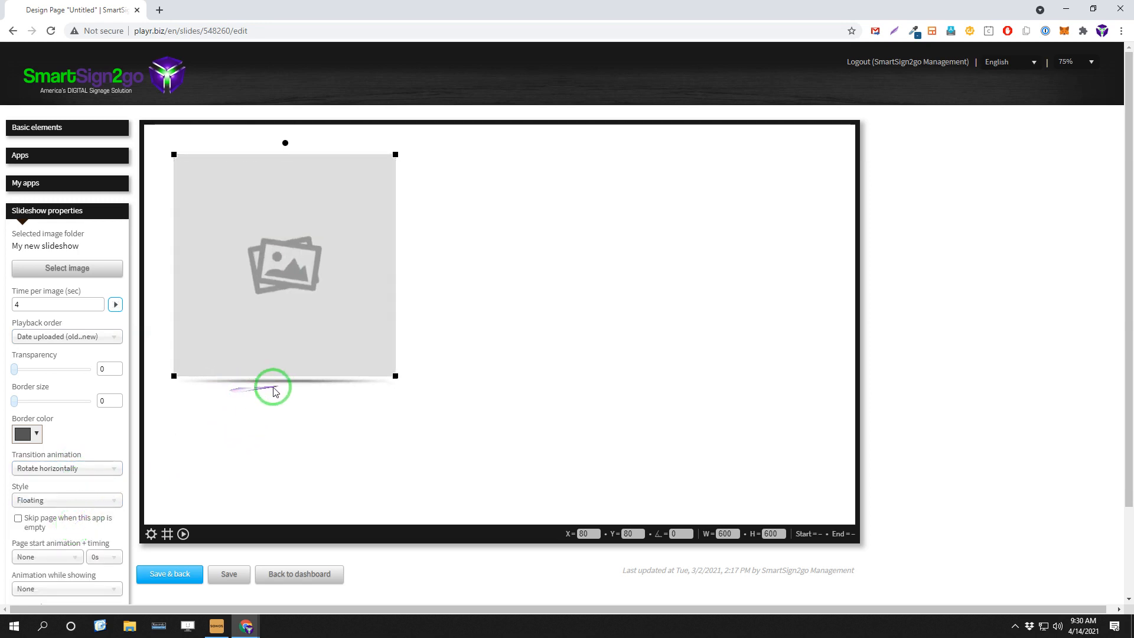
- Enlarge the slideshow element to about 1105 by 770 and move it to about X 359, Y 139 on the page
scroll(86, 455, "down", 1)
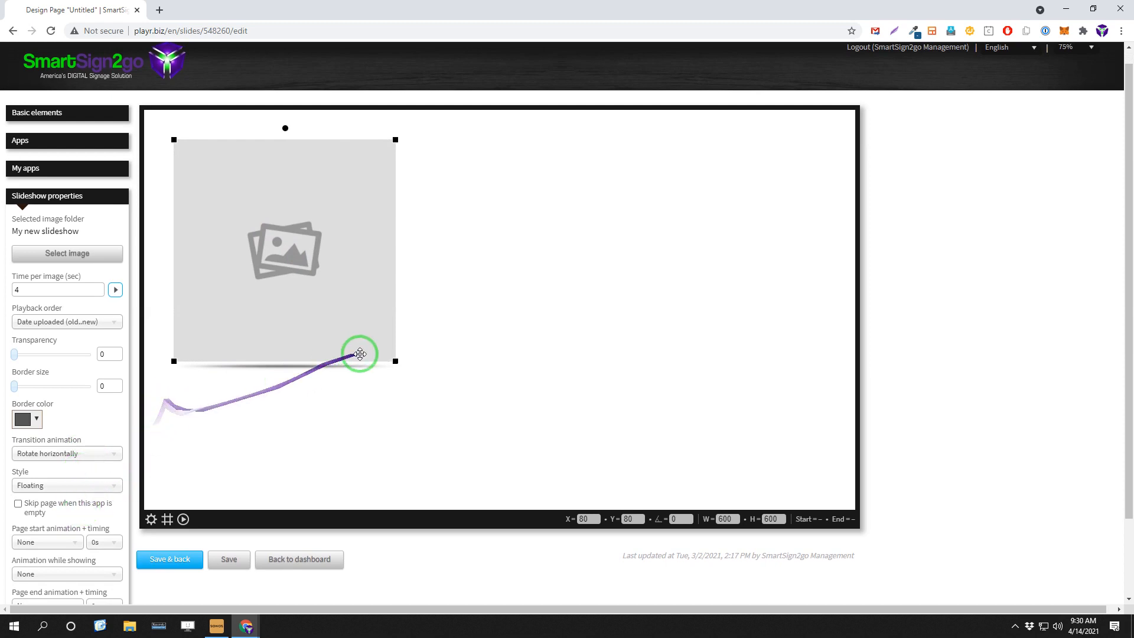
left_click_drag(395, 361, 582, 423)
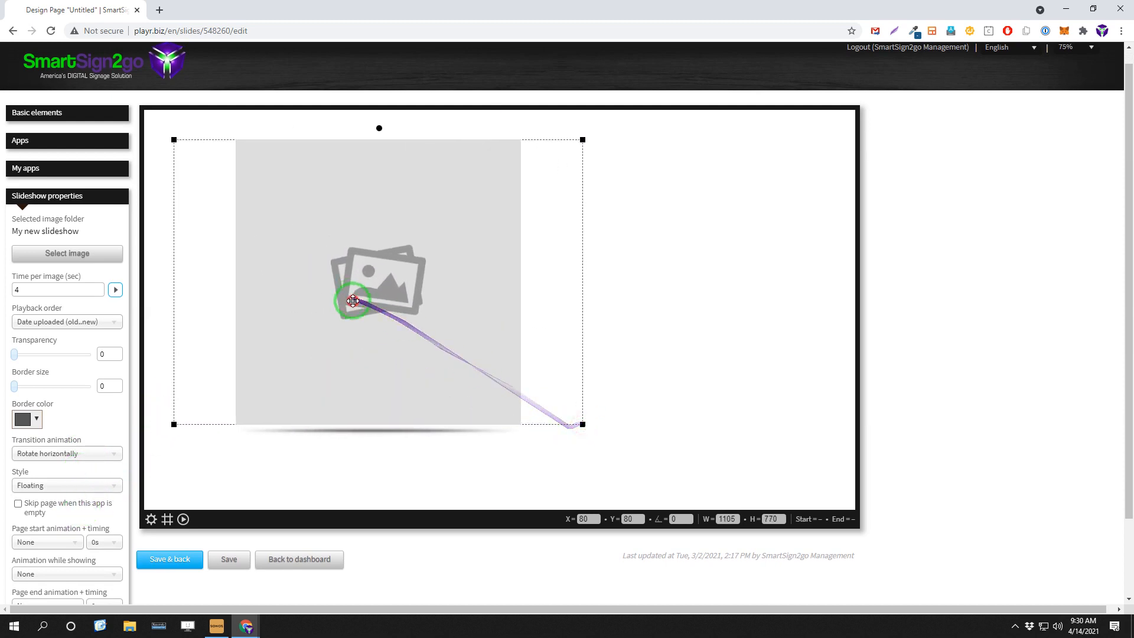
left_click_drag(354, 303, 455, 319)
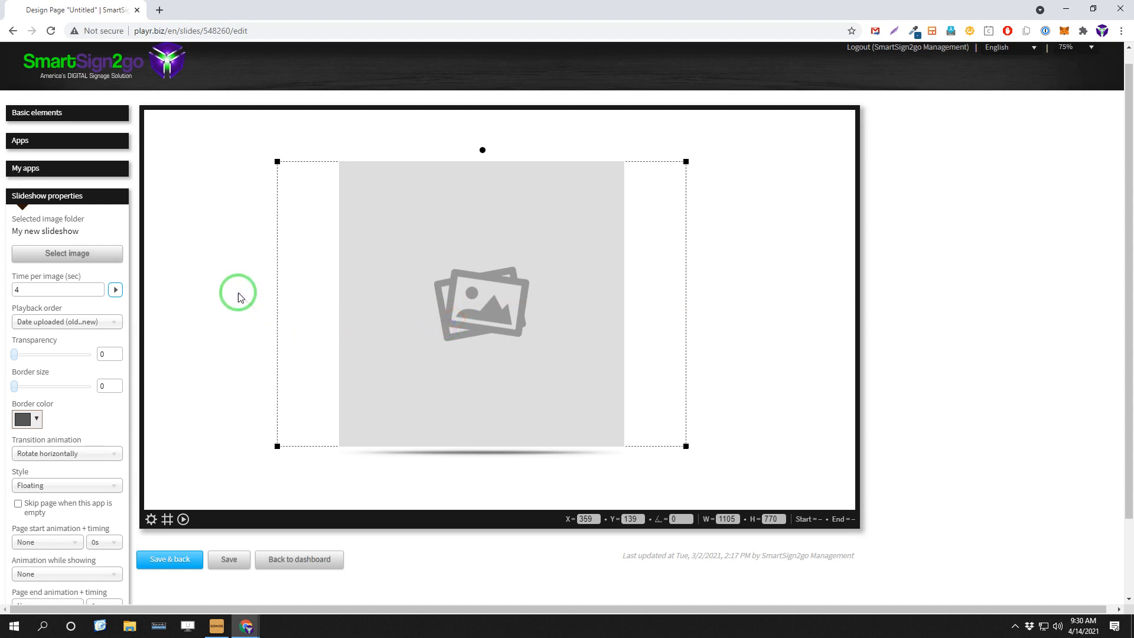